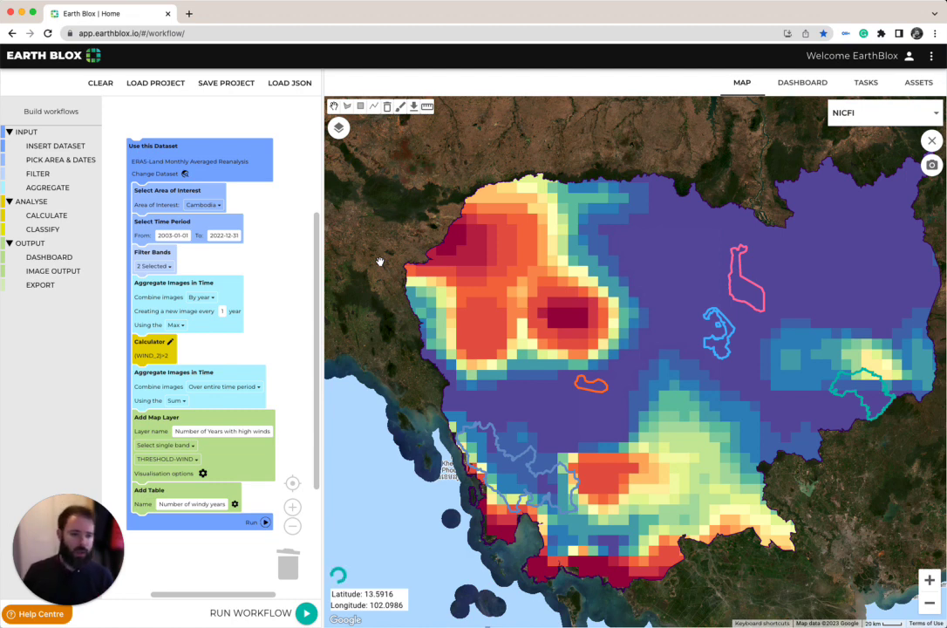
# Examine the project areas and the legend of the high-wind-years layer on the Cambodia map.
pyautogui.click(339, 128)
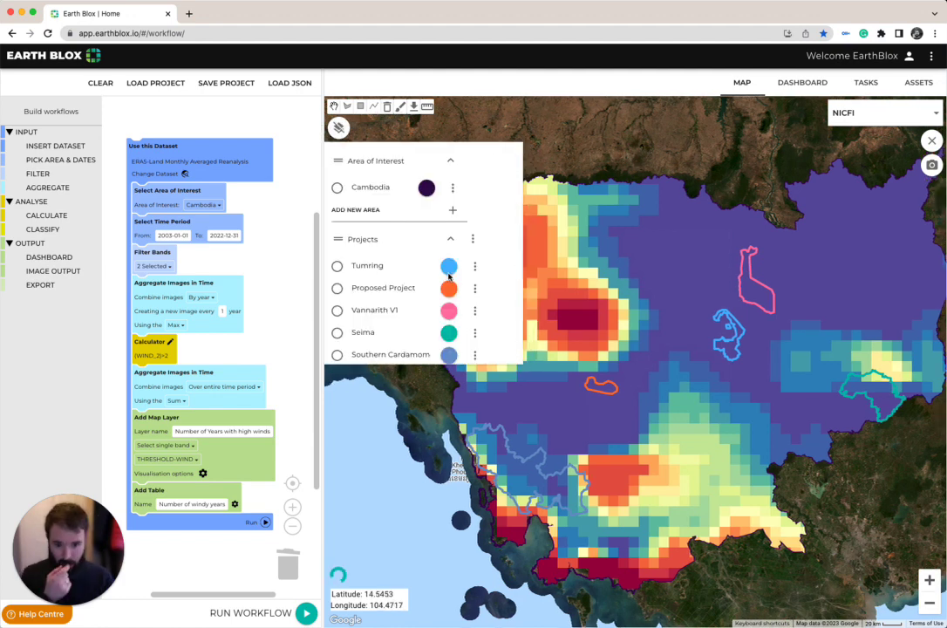
pyautogui.scroll(-3, 448, 276)
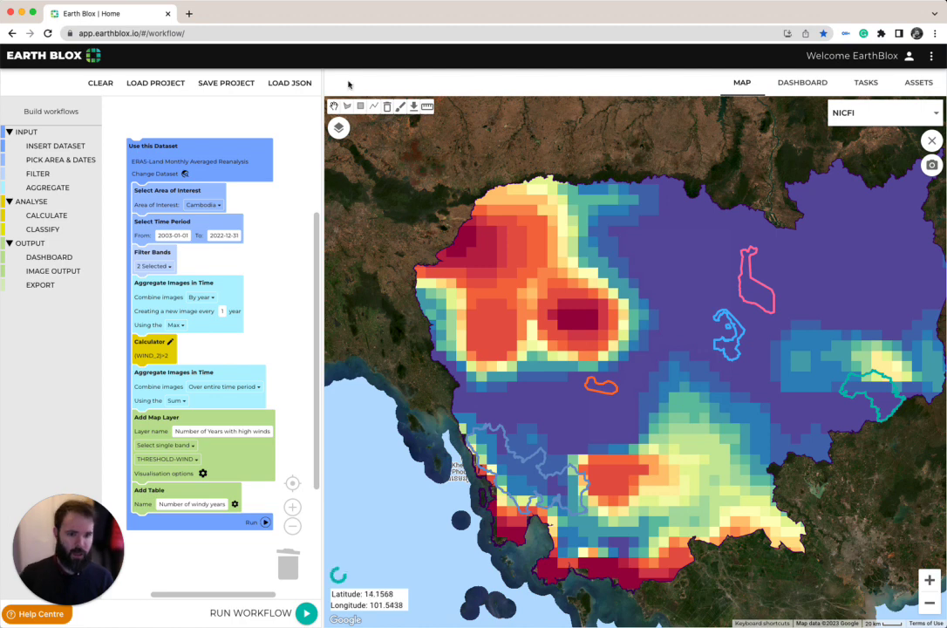
pyautogui.click(338, 128)
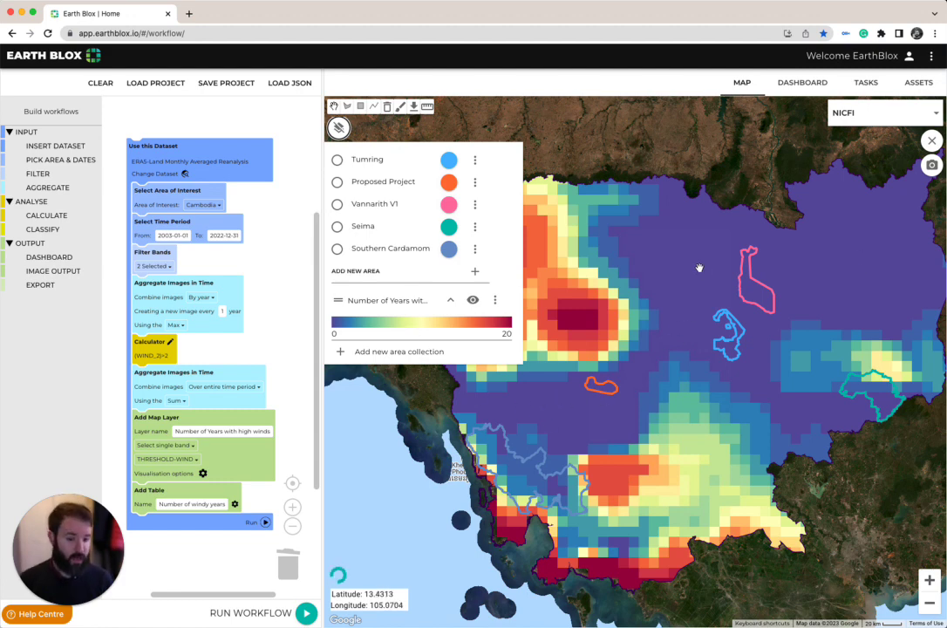
pyautogui.click(500, 317)
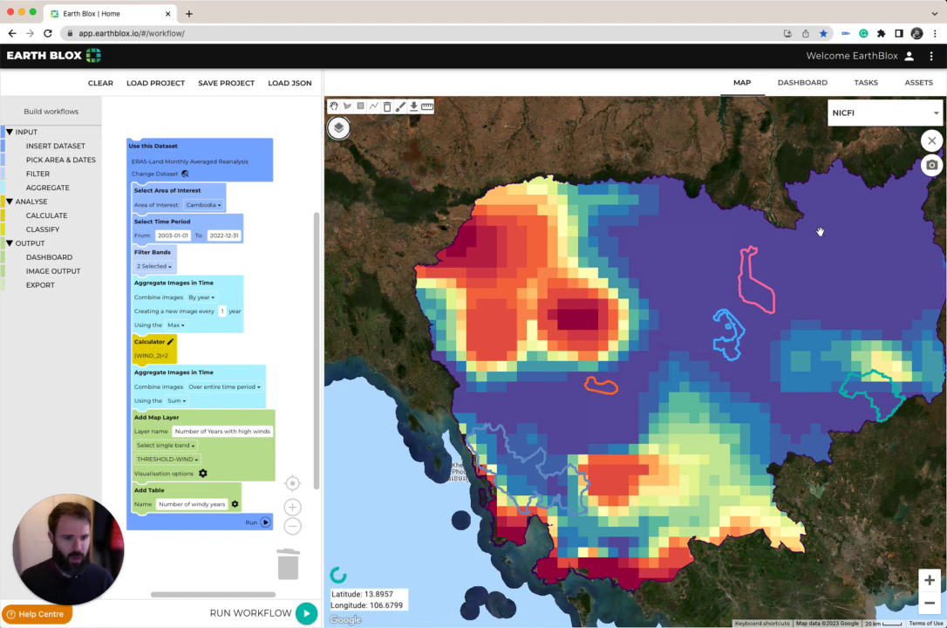
pyautogui.moveTo(668, 206); pyautogui.dragTo(630, 197)
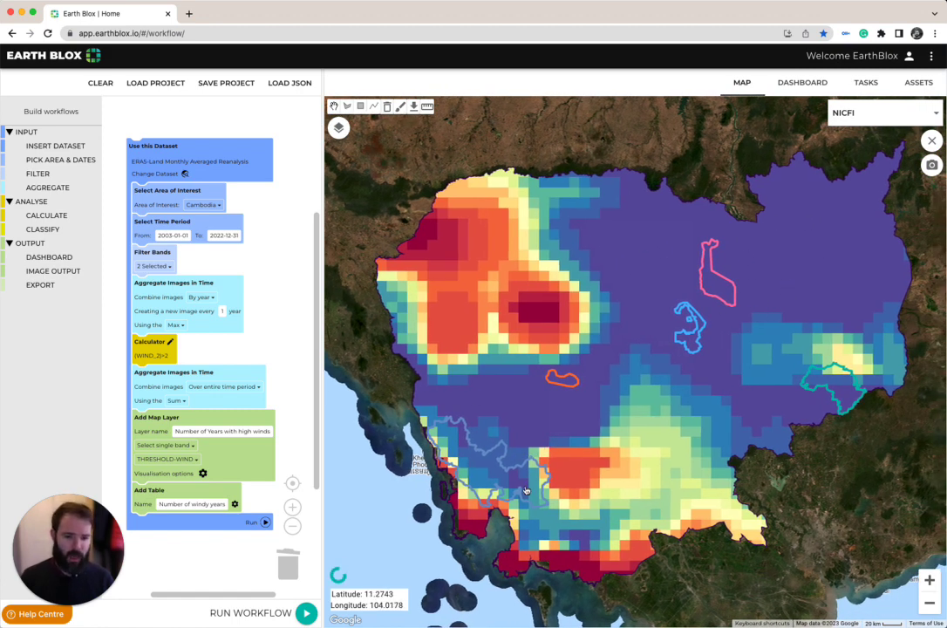
# Inspect the Seima and Southern Cardamom bars in the dashboard's windy-years bar chart.
pyautogui.click(792, 86)
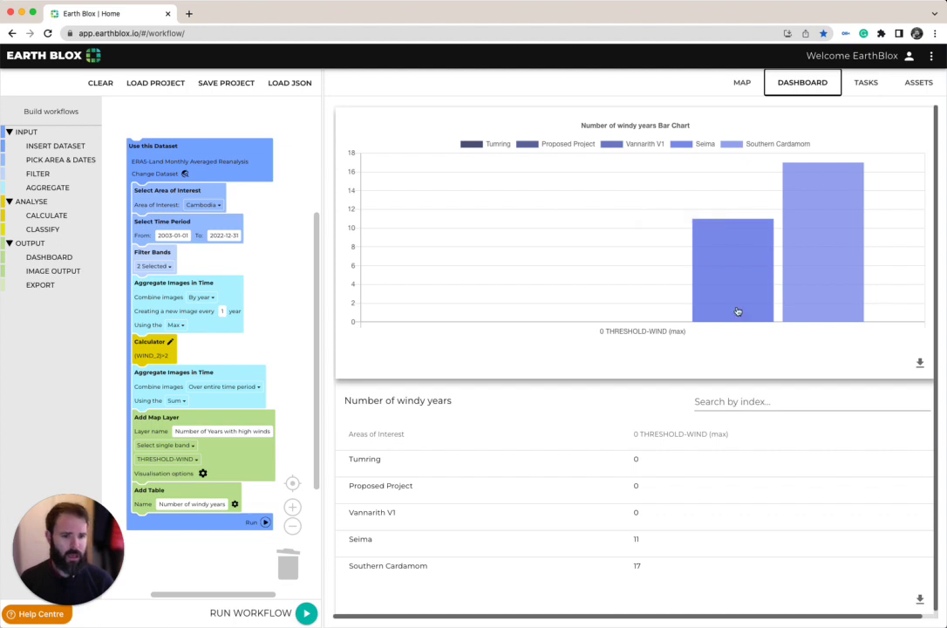
pyautogui.moveTo(733, 283)
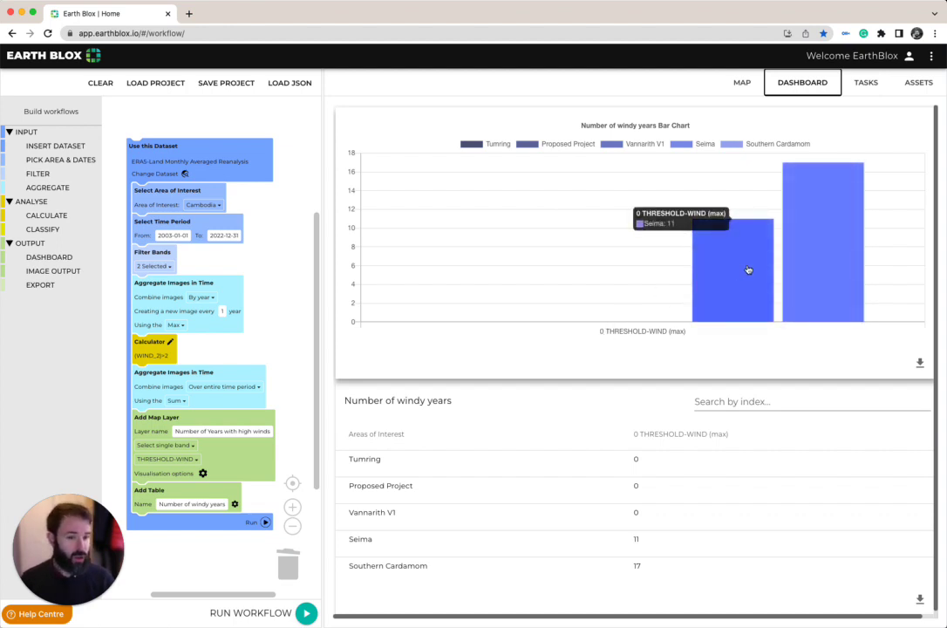
pyautogui.moveTo(817, 262)
pyautogui.moveTo(724, 265)
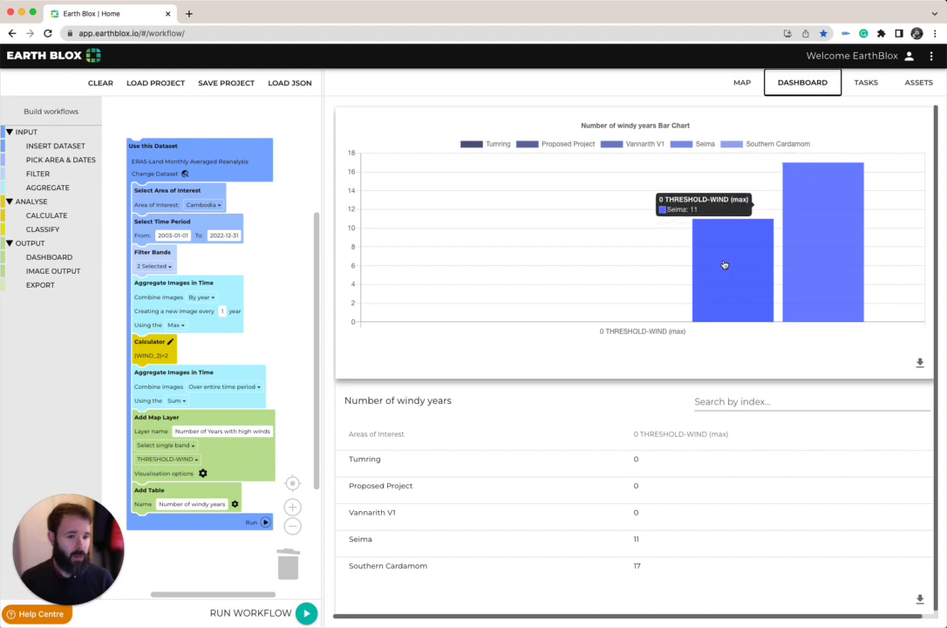
pyautogui.scroll(-1, 724, 264)
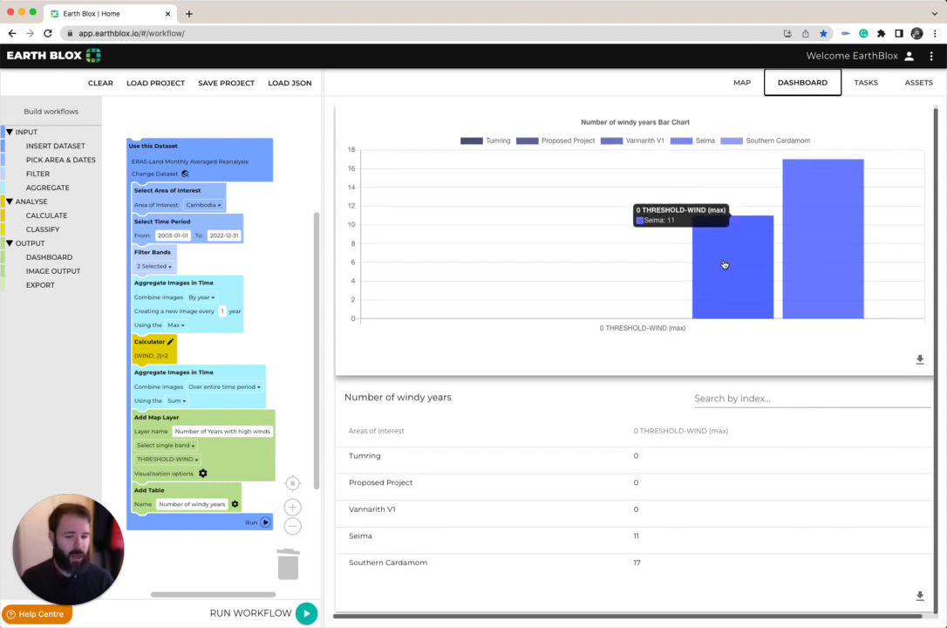
pyautogui.scroll(1, 644, 476)
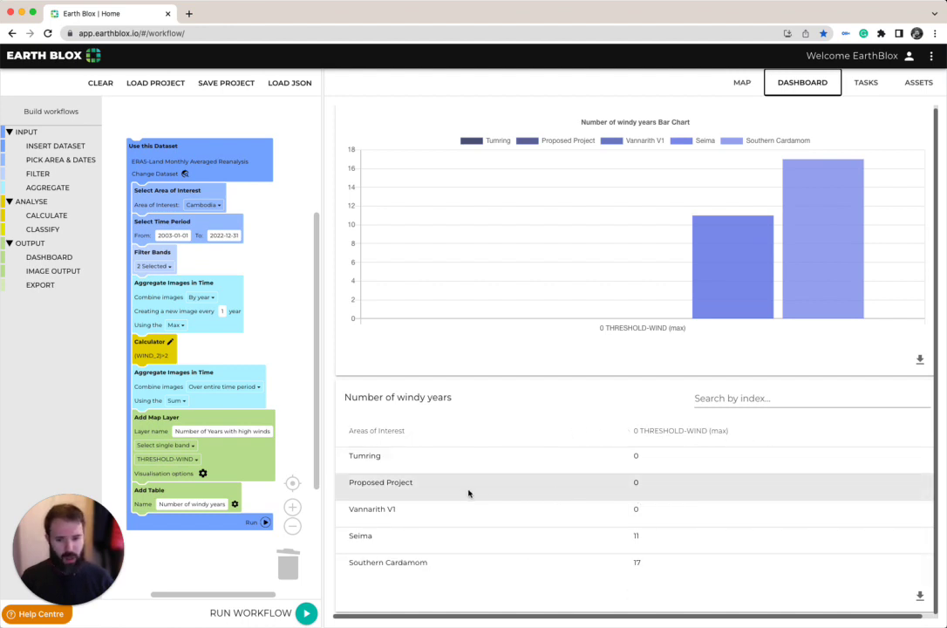
# Hide the Vannarith V1, Seima, Southern Cardamom and Tumring series in the windy-years bar chart, and show them again.
pyautogui.click(628, 141)
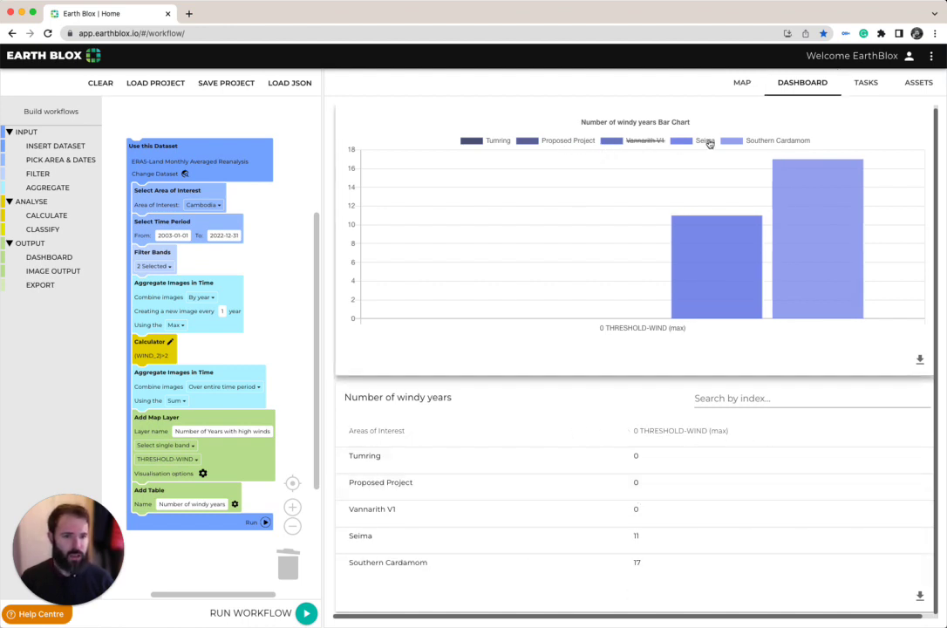
pyautogui.click(705, 141)
pyautogui.click(769, 143)
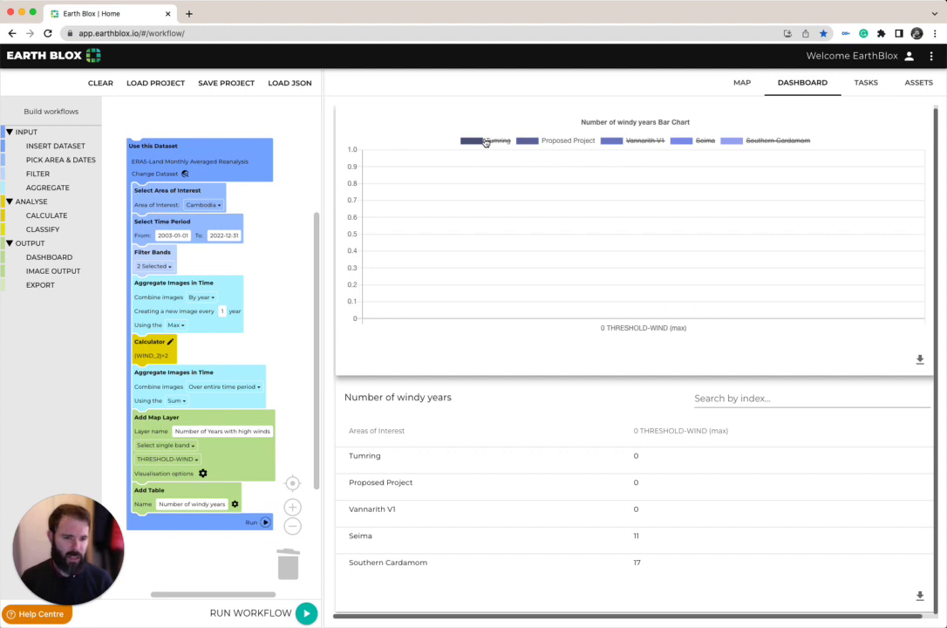
pyautogui.click(486, 142)
pyautogui.click(642, 142)
pyautogui.click(702, 143)
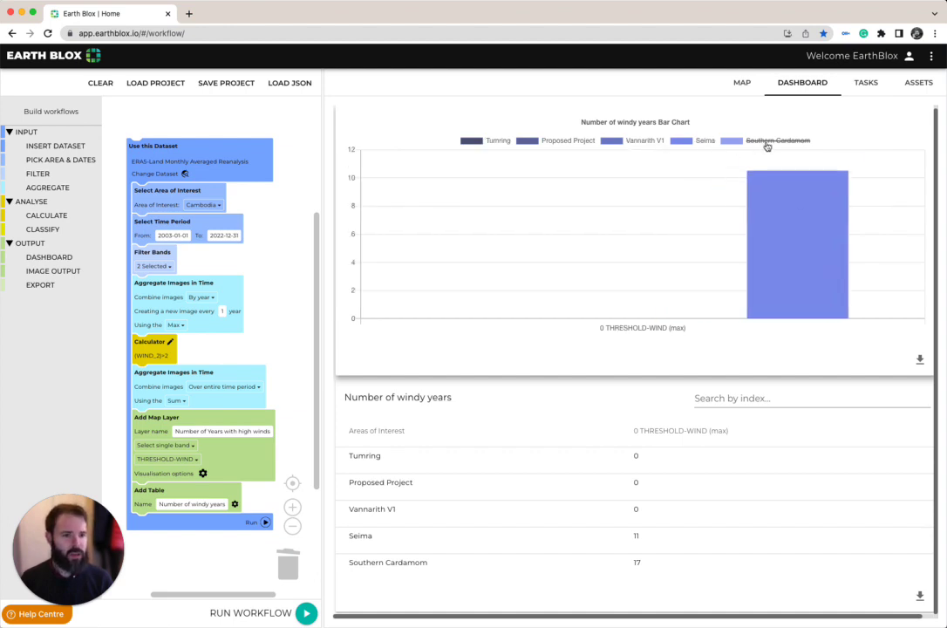
pyautogui.click(766, 144)
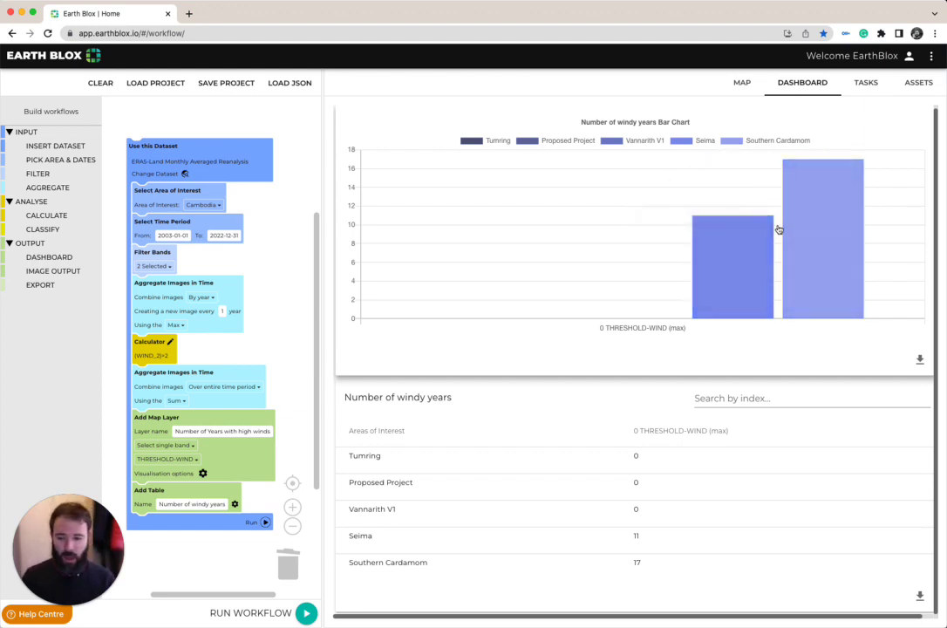
# Clear the map view and the current workflow, and widen the workflow workspace.
pyautogui.click(743, 82)
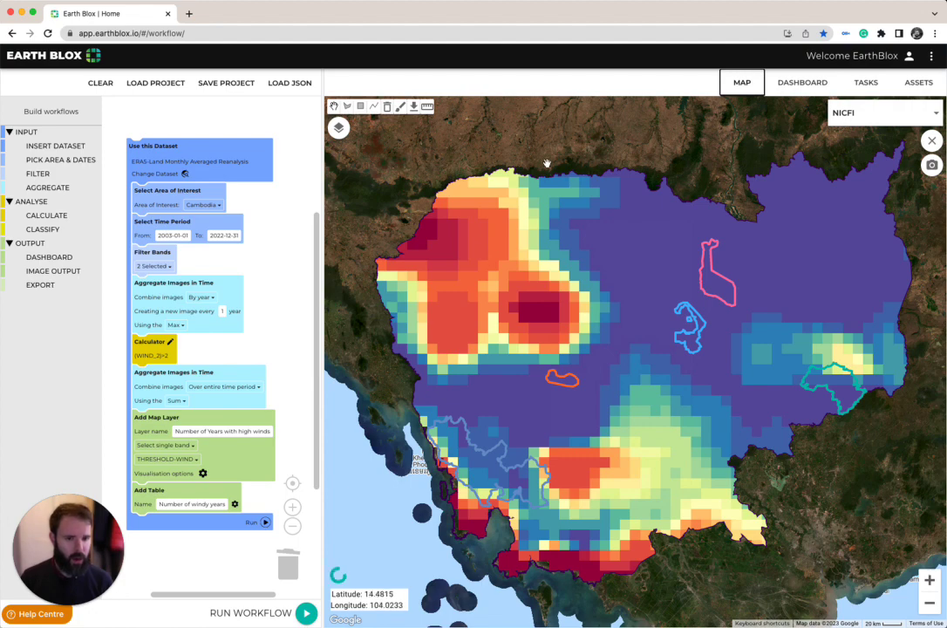
pyautogui.click(932, 142)
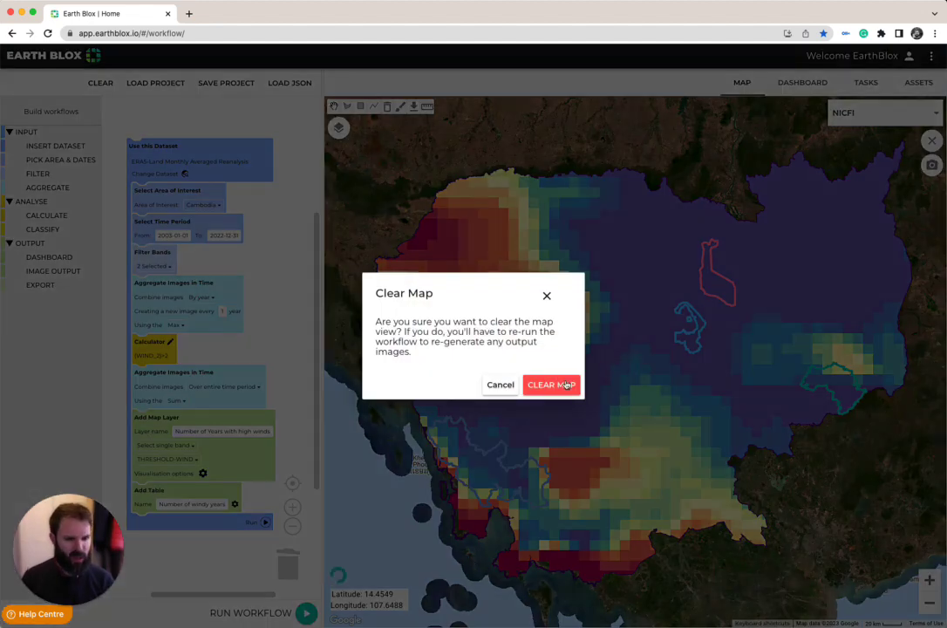
pyautogui.click(552, 385)
pyautogui.click(101, 82)
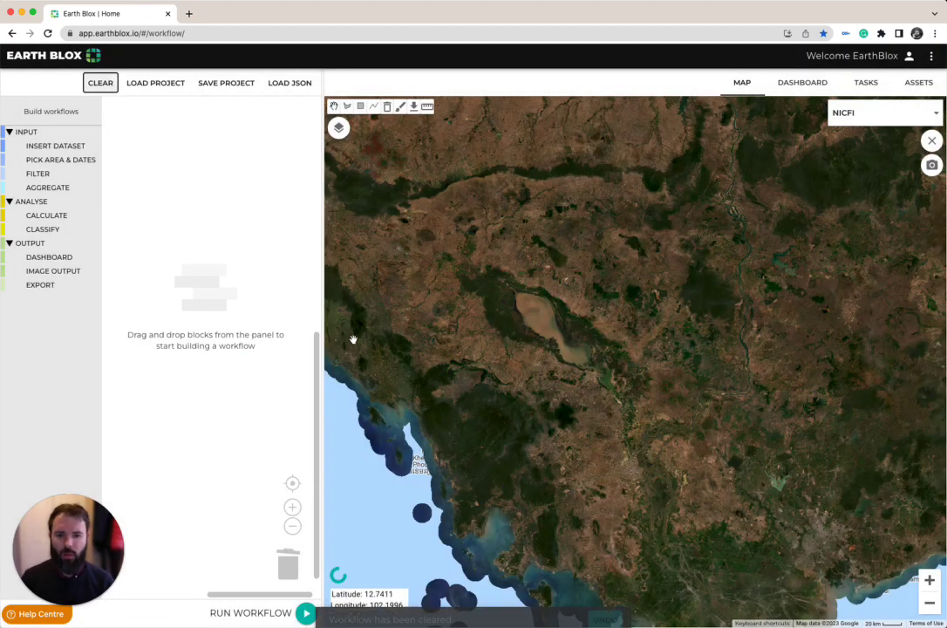
pyautogui.moveTo(400, 324); pyautogui.dragTo(419, 324)
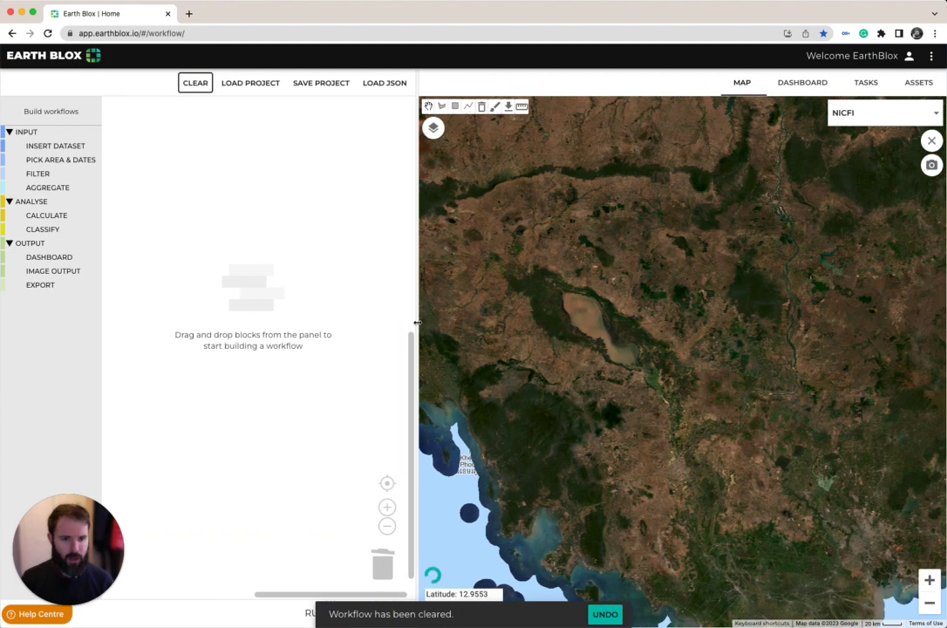
# Upload the polygon file berbak.geojson as an area of interest and add it to the map.
pyautogui.click(484, 221)
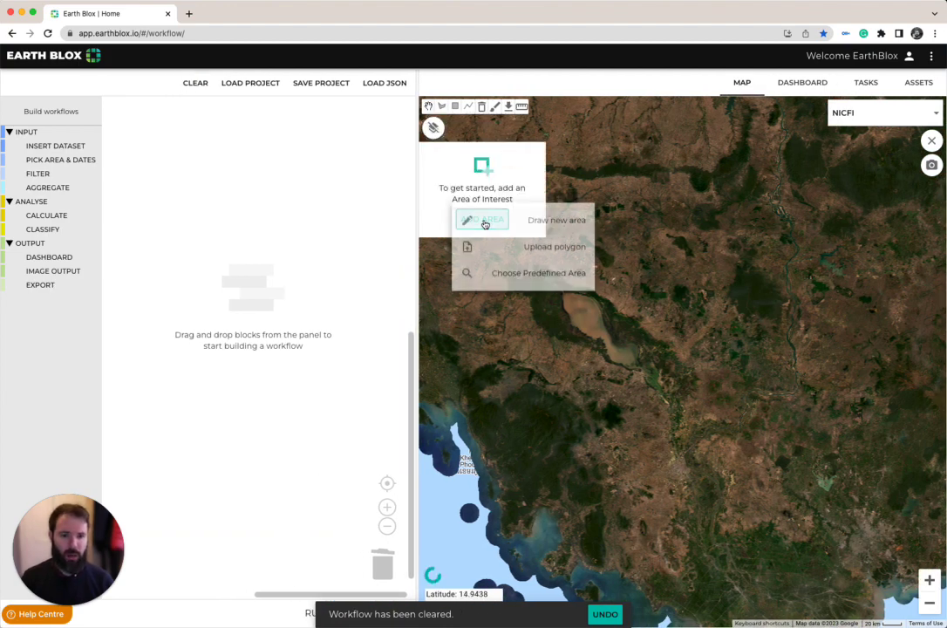
pyautogui.click(537, 249)
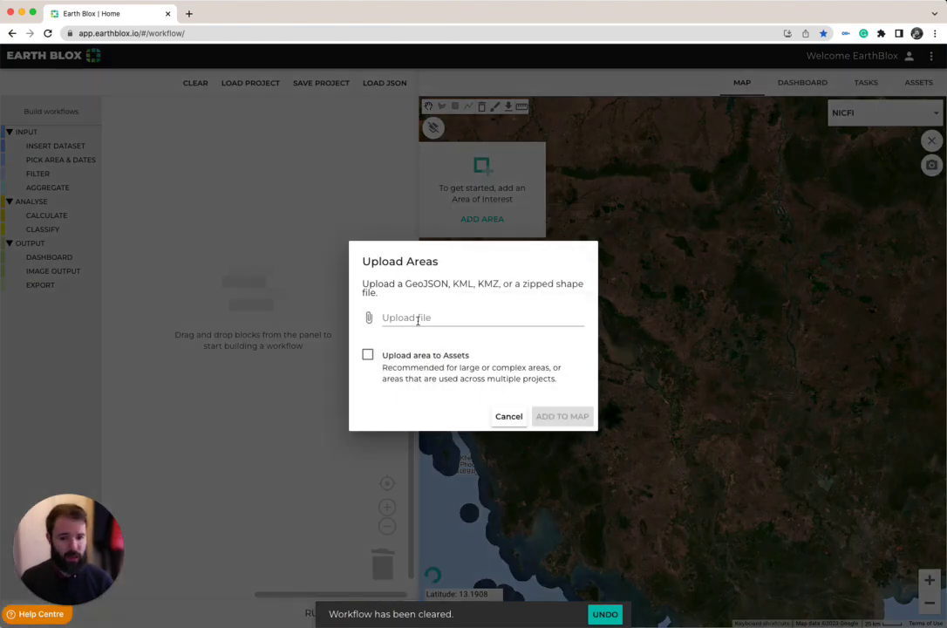
pyautogui.click(418, 320)
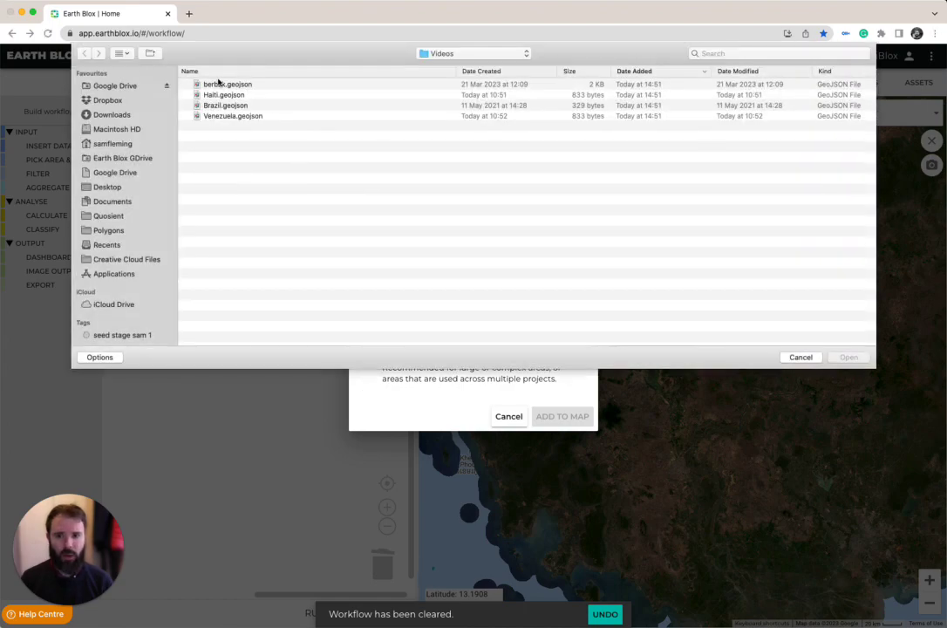
pyautogui.click(217, 85)
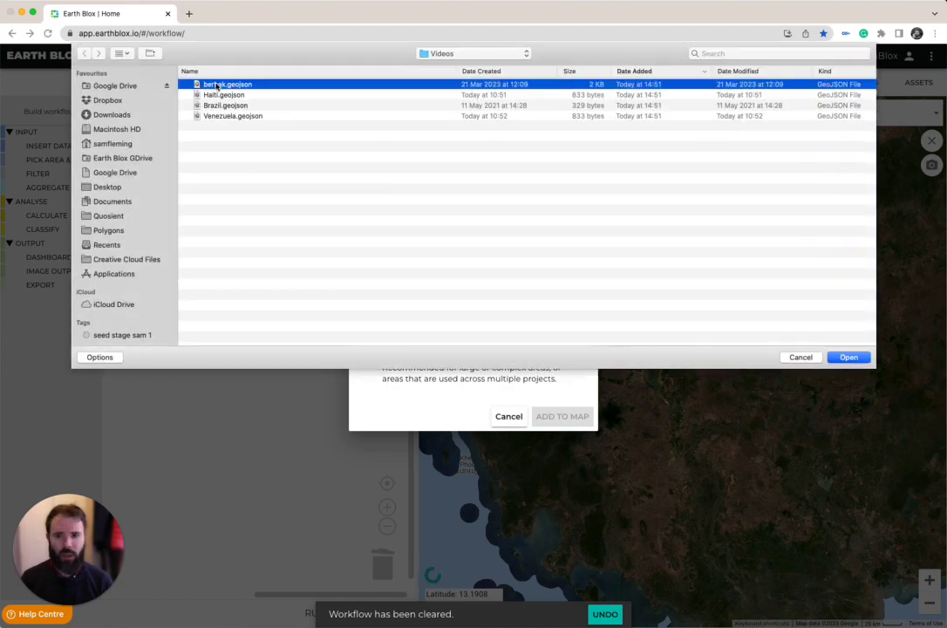
pyautogui.doubleClick(216, 85)
pyautogui.click(562, 417)
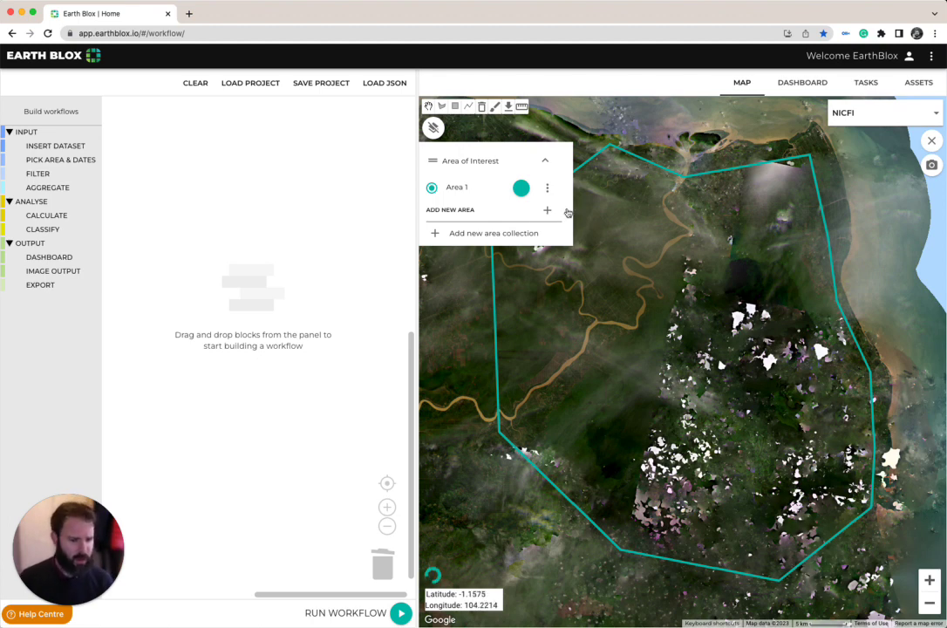
# Find the template project "NbS: Analyse wind risk" by searching for "wind" and load it without its predefined areas.
pyautogui.click(243, 85)
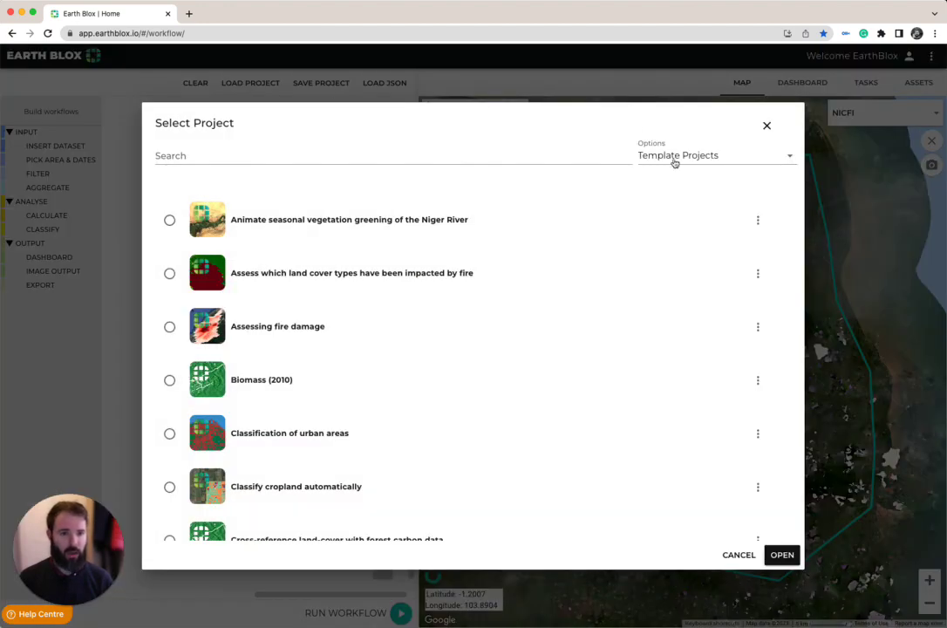
pyautogui.click(370, 156)
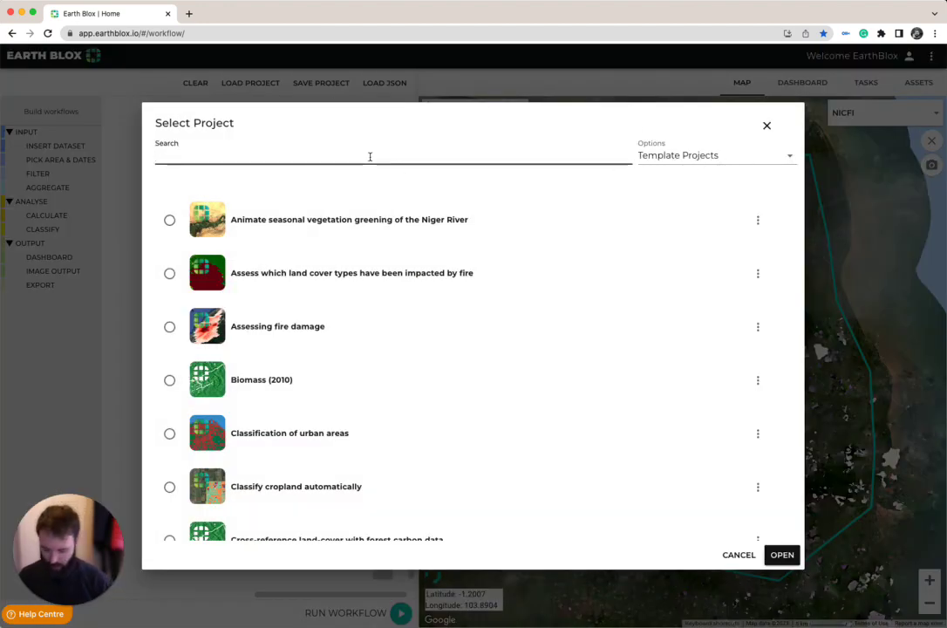
pyautogui.write('wind')
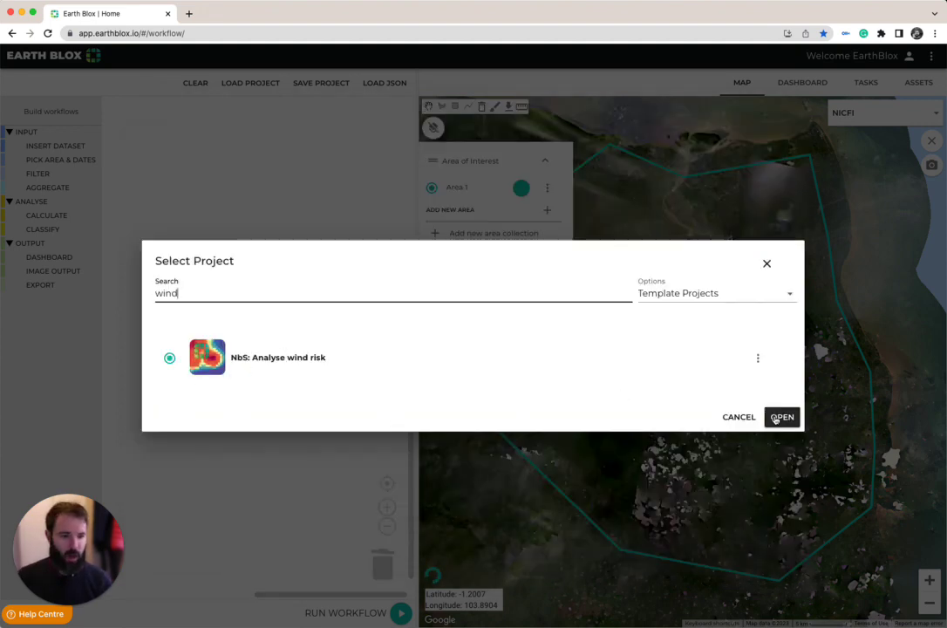
pyautogui.click(782, 417)
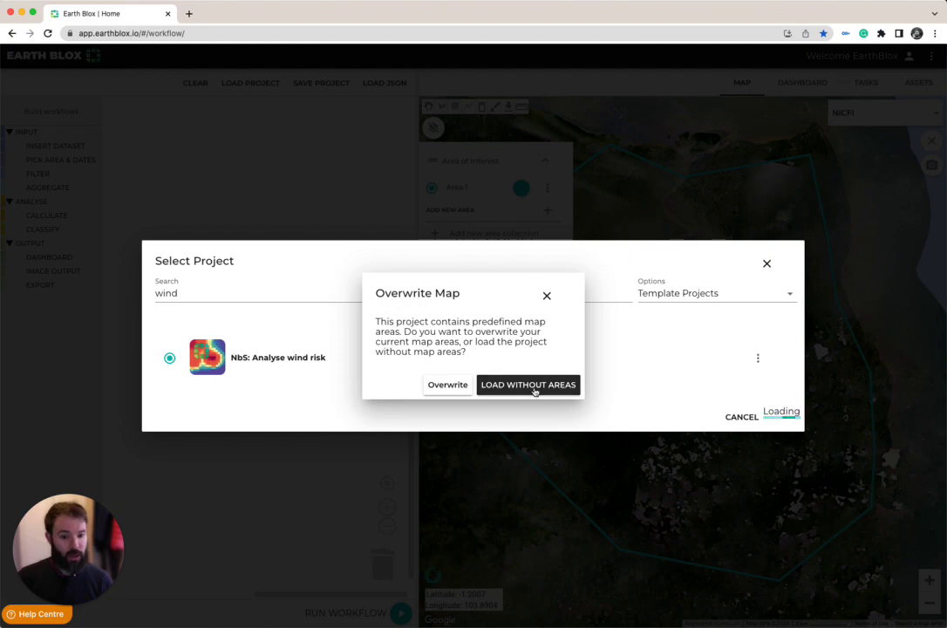
pyautogui.click(533, 392)
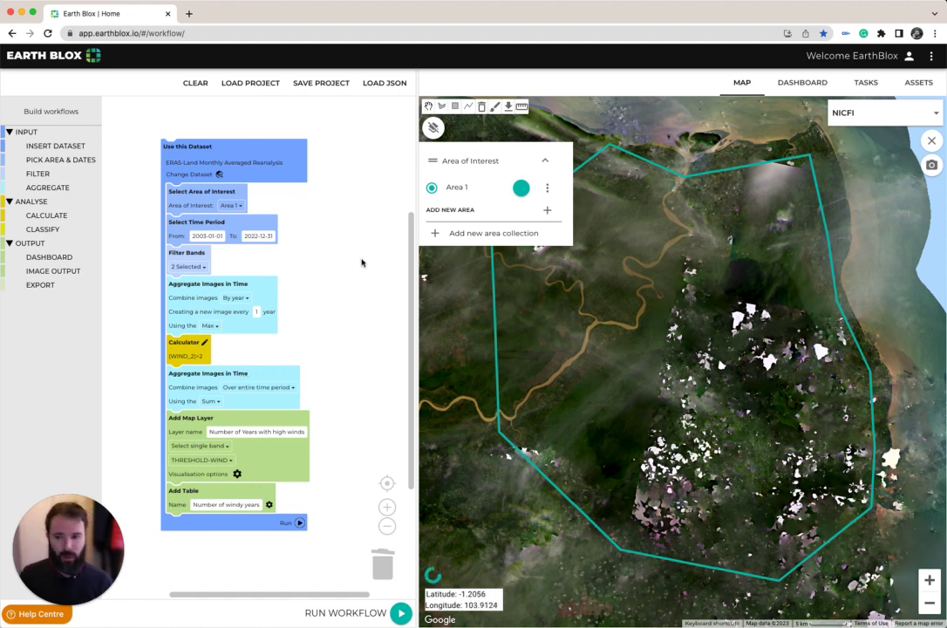
# Run the wind risk workflow on Area 1 and inspect its windy-years bar chart in the dashboard.
pyautogui.click(399, 616)
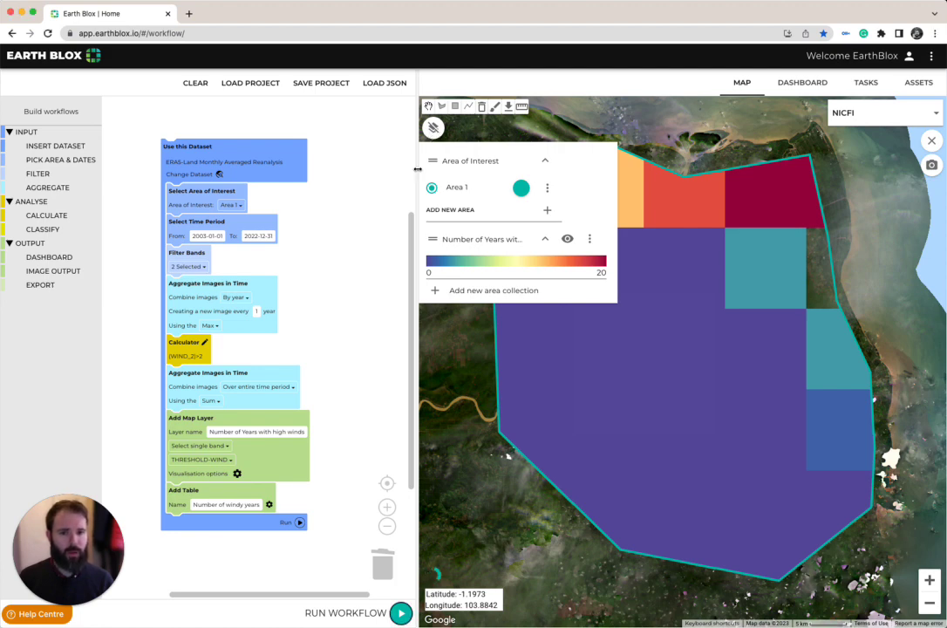
pyautogui.moveTo(417, 170); pyautogui.dragTo(267, 170)
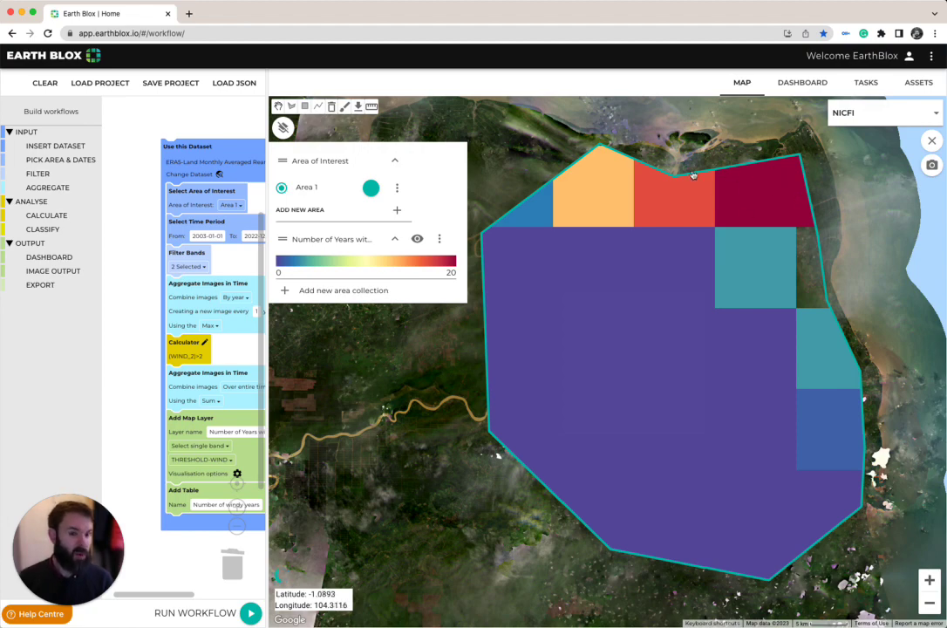
pyautogui.click(794, 84)
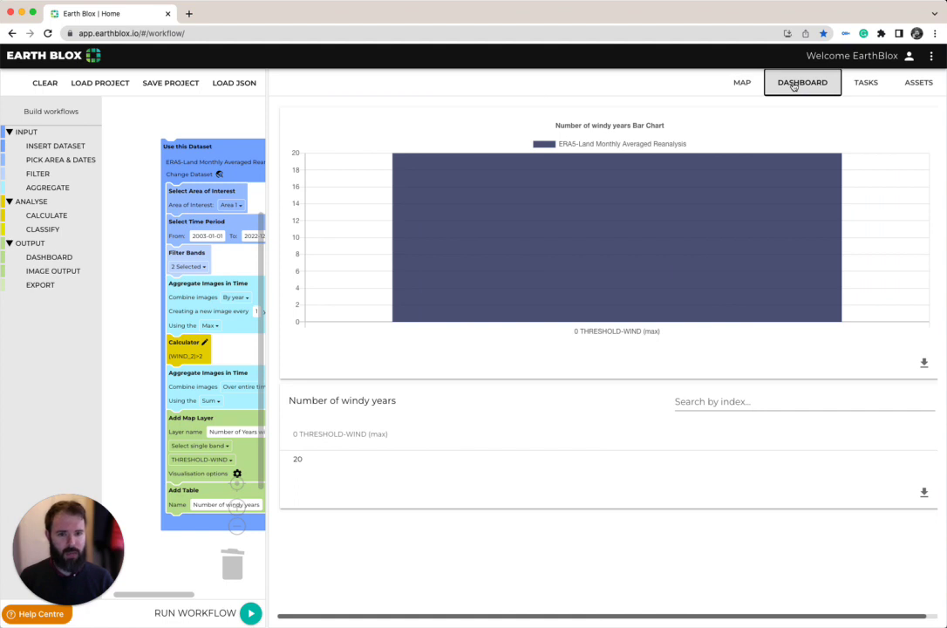
pyautogui.moveTo(704, 269)
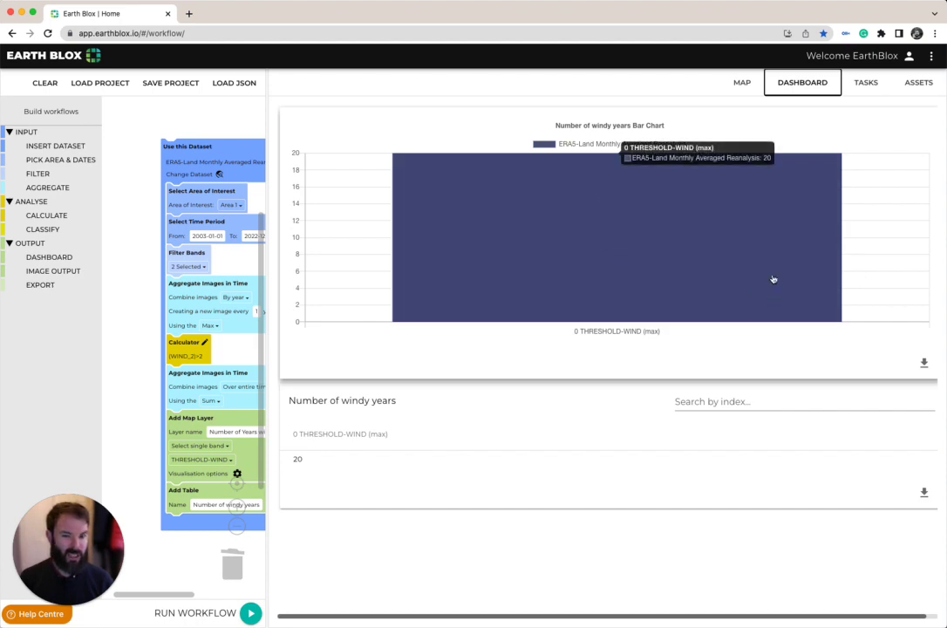
# Examine the high-wind-years layer over Area 1 and its surrounding coastline on the map.
pyautogui.click(741, 84)
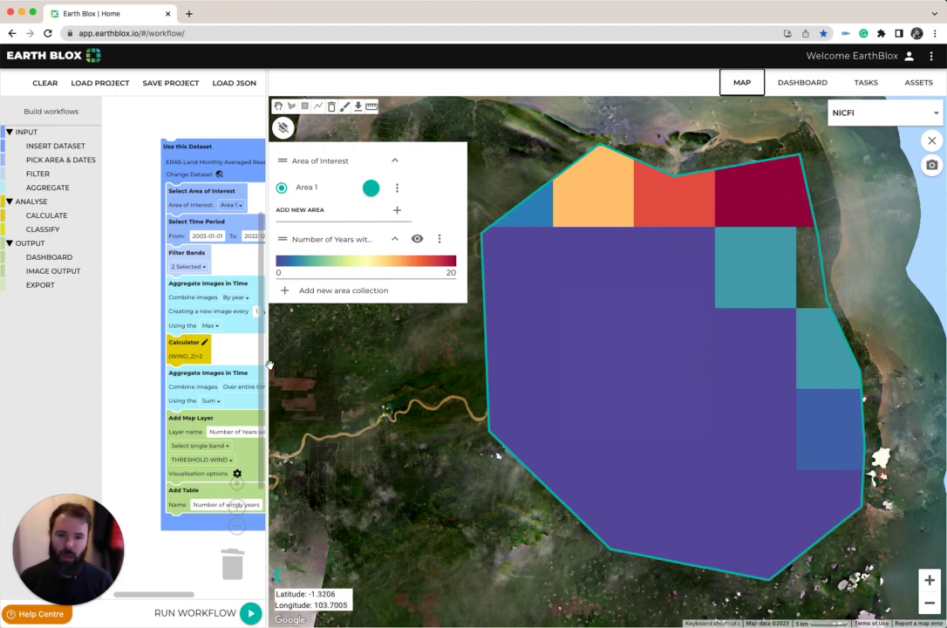
pyautogui.moveTo(267, 367); pyautogui.dragTo(295, 369)
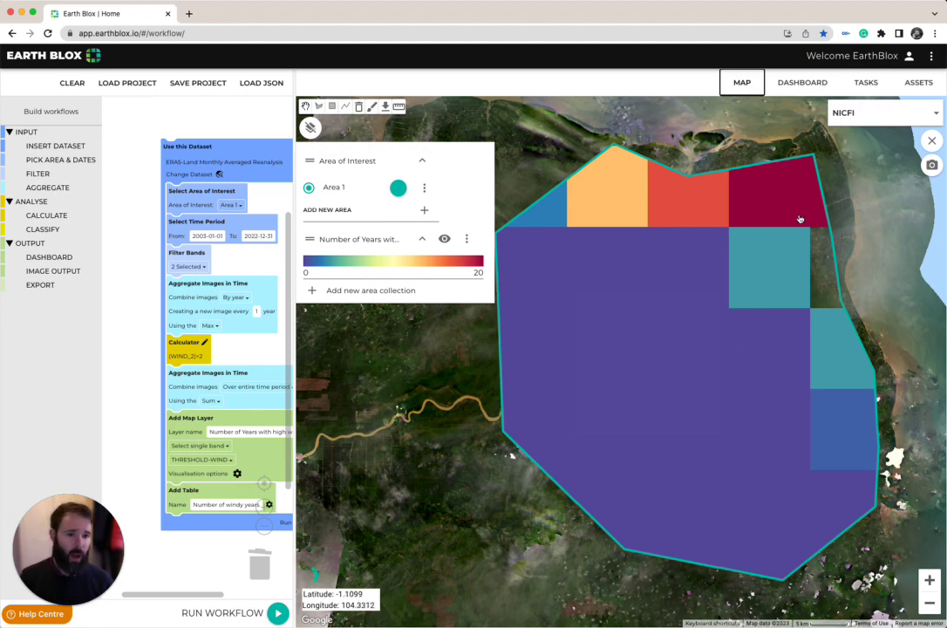
pyautogui.scroll(-3, 796, 207)
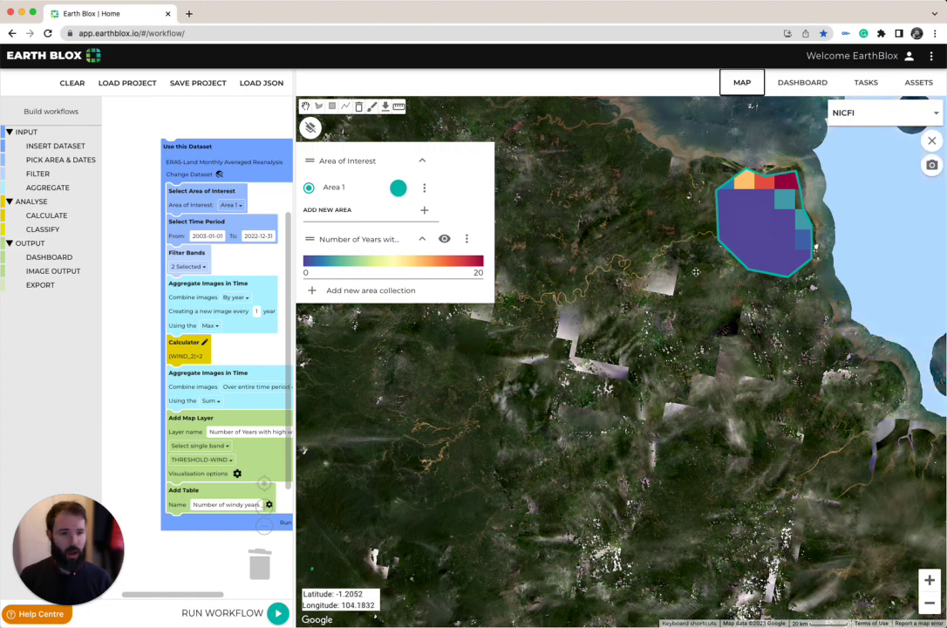
pyautogui.moveTo(745, 218); pyautogui.dragTo(597, 343)
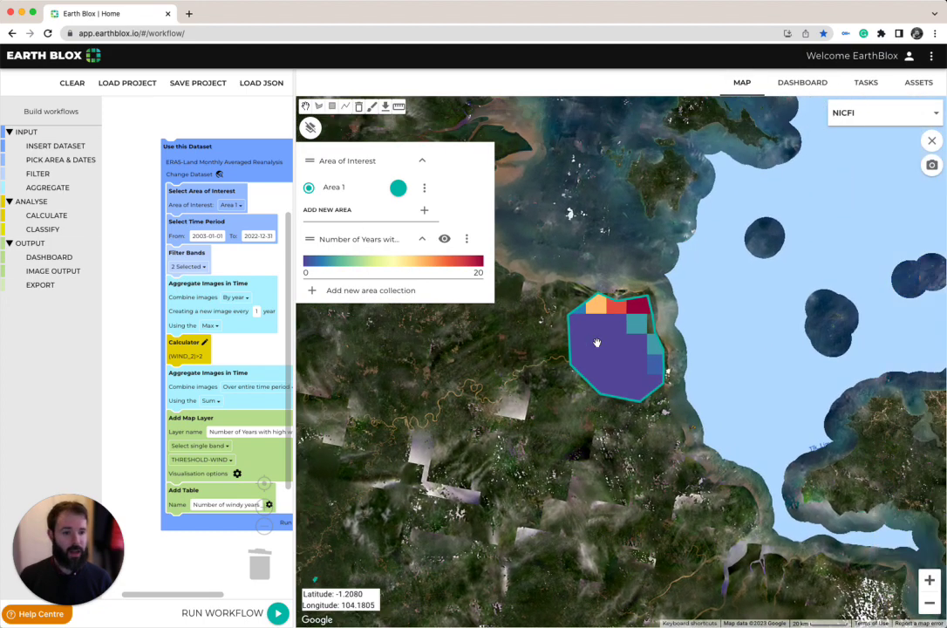
pyautogui.click(929, 580)
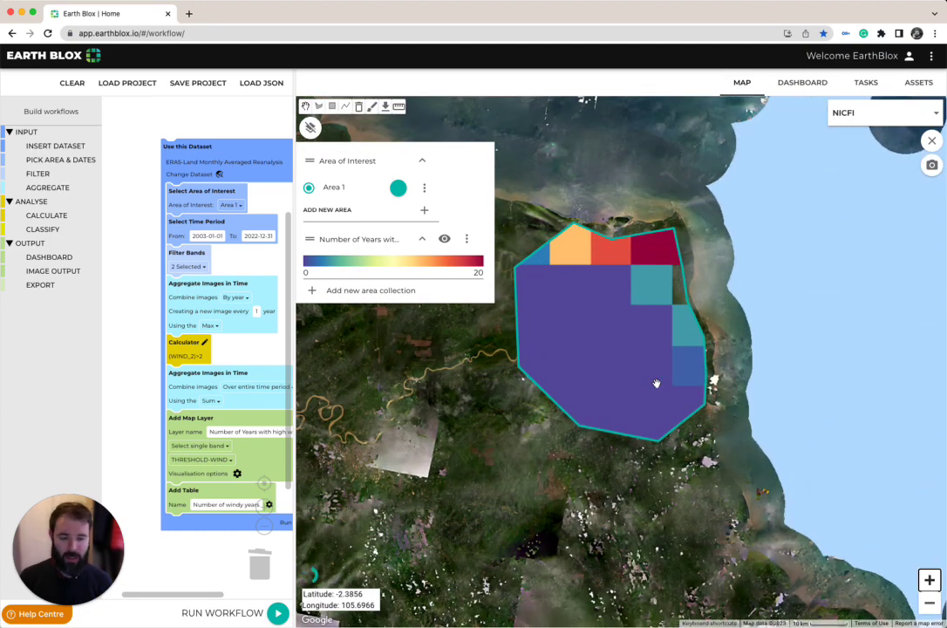